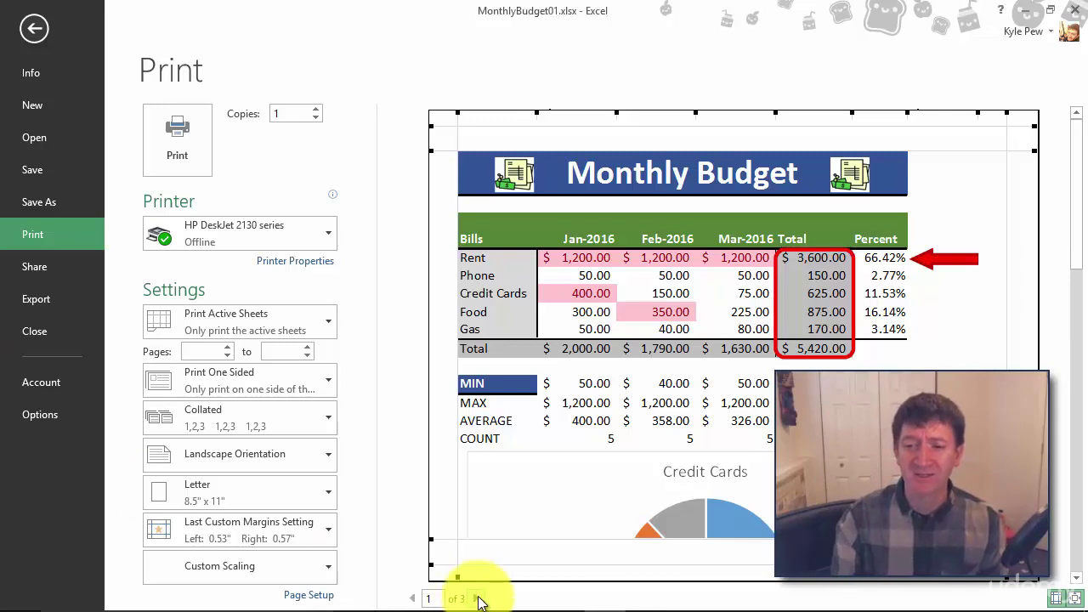
Check the second page of the Qtr 1 sheet in the print preview and return to the worksheet.
{"action": "left_click", "coordinate": [477, 598]}
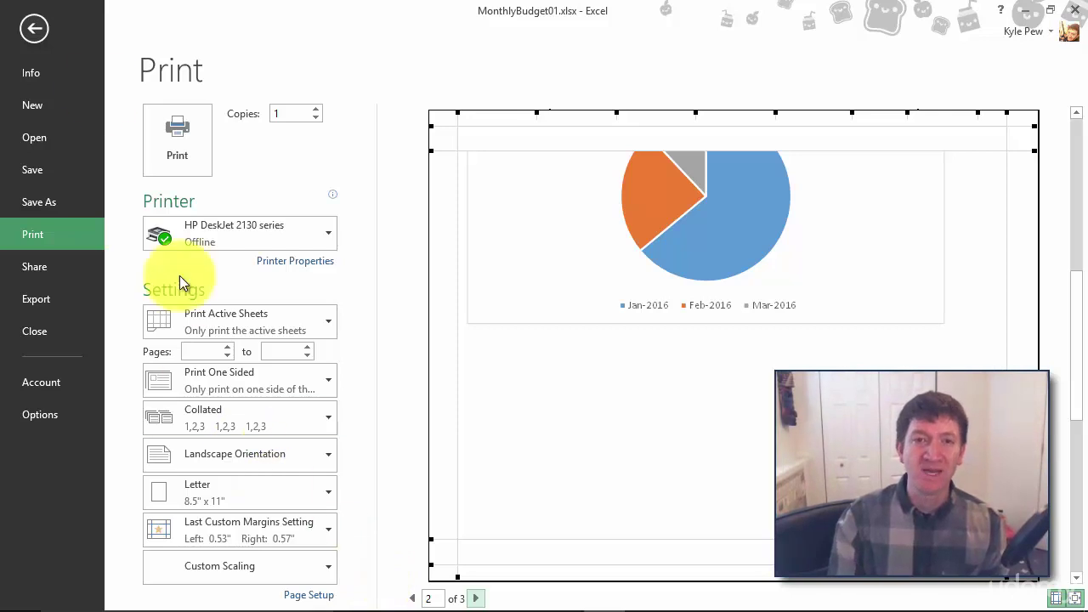
{"action": "left_click", "coordinate": [43, 35]}
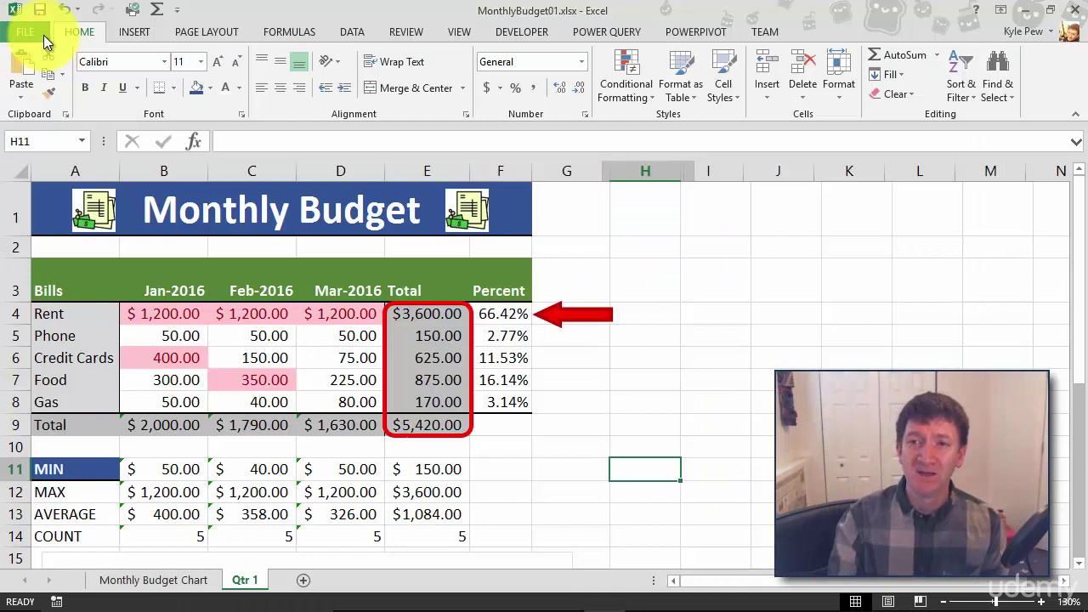
Switch the Qtr 1 sheet to Page Layout view and examine how its contents are split across the pages.
{"action": "left_click", "coordinate": [458, 33]}
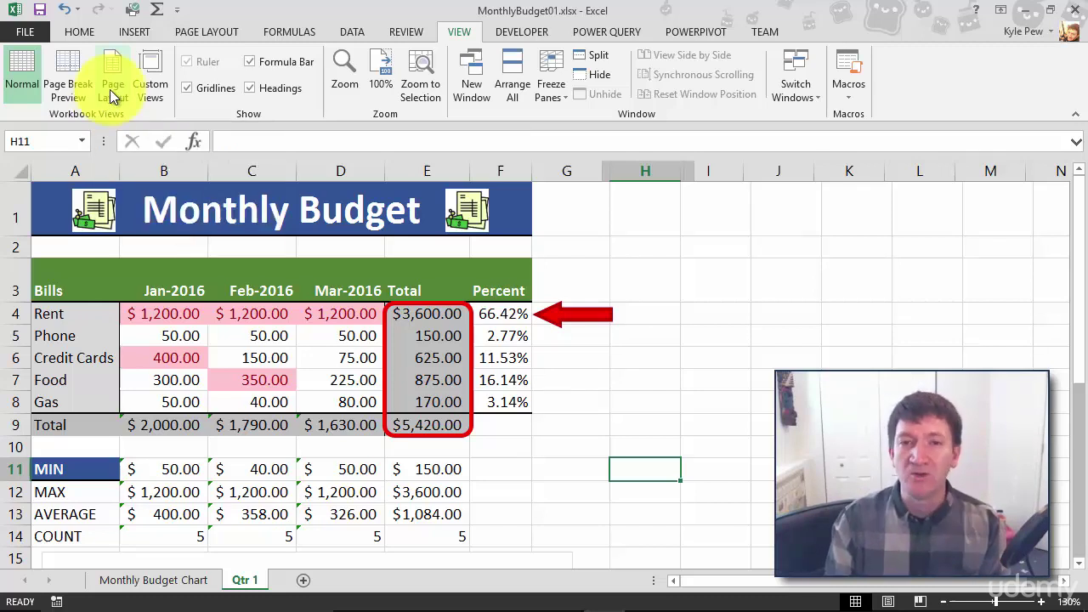
{"action": "left_click", "coordinate": [109, 86]}
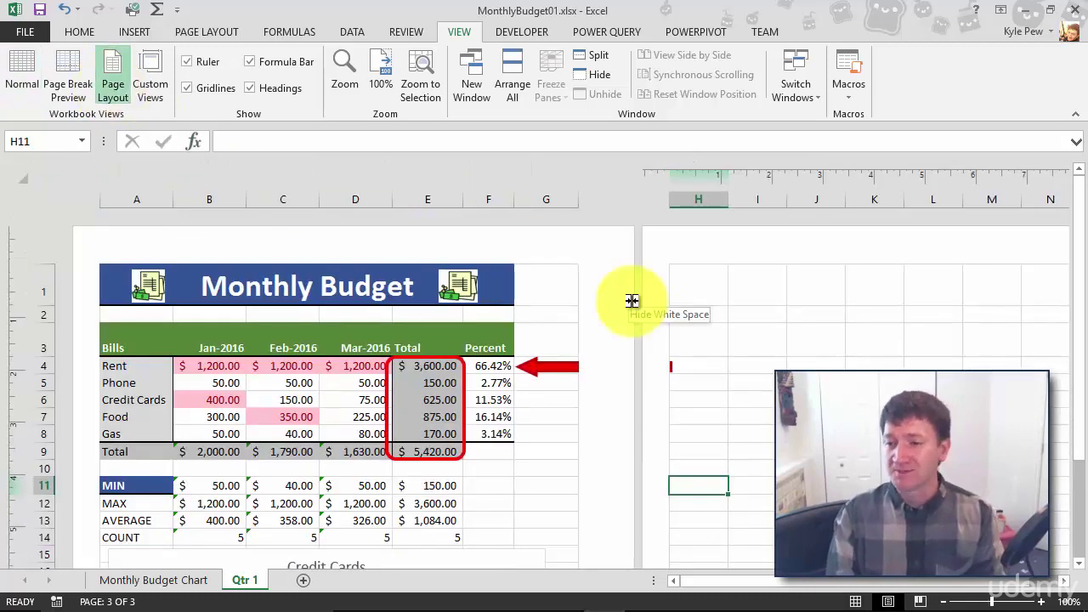
{"action": "scroll", "coordinate": [632, 300], "scroll_direction": "down", "scroll_amount": 3}
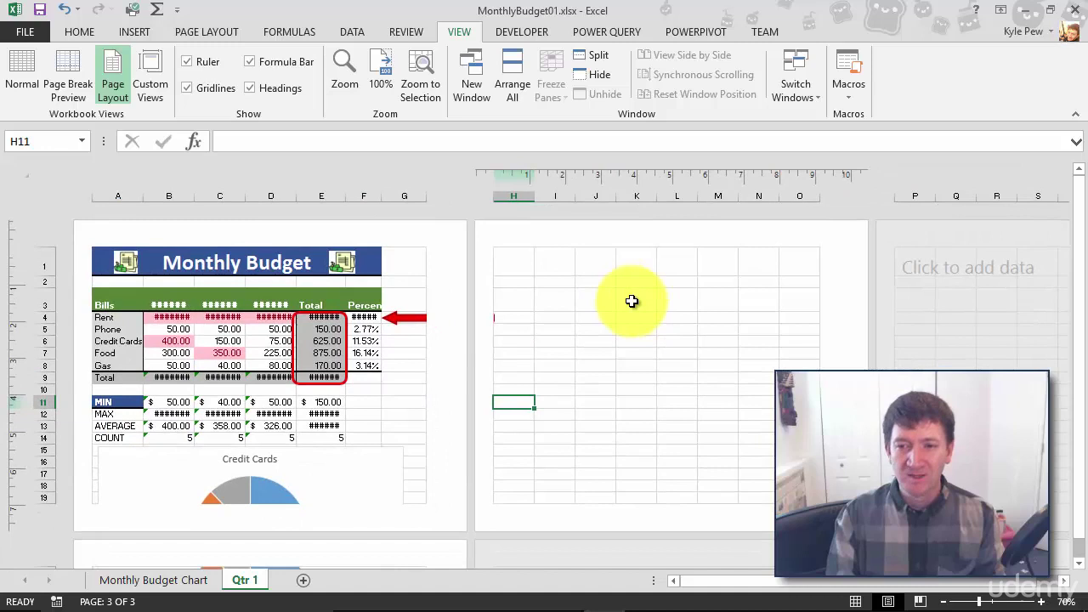
{"action": "scroll", "coordinate": [631, 301], "scroll_direction": "down", "scroll_amount": 1}
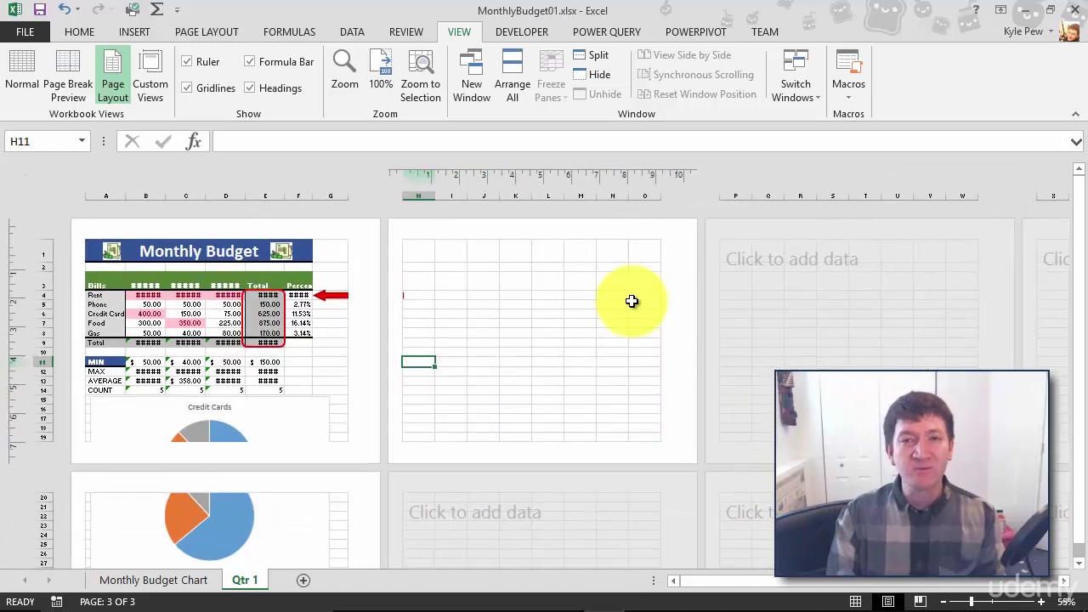
{"action": "scroll", "coordinate": [631, 301], "scroll_direction": "down", "scroll_amount": 1}
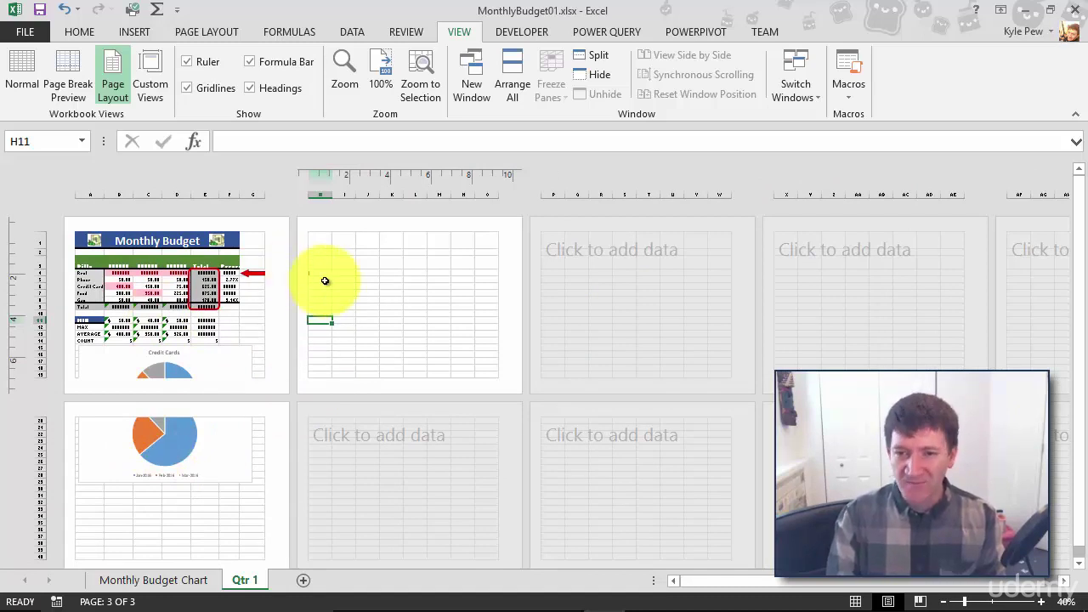
{"action": "scroll", "coordinate": [325, 280], "scroll_direction": "up", "scroll_amount": 3, "text": "ctrl"}
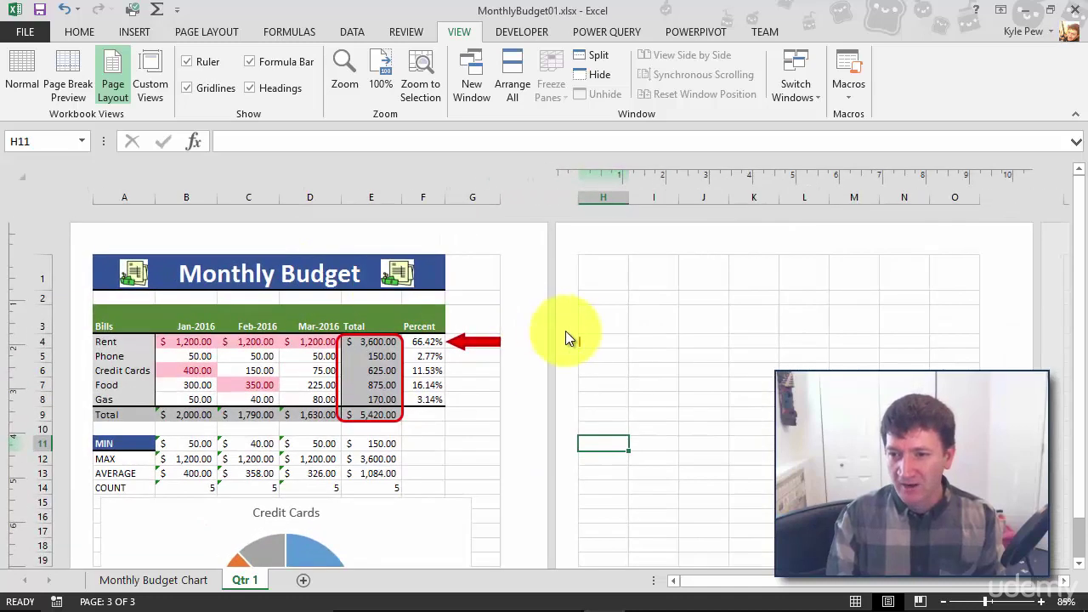
Shorten the red arrow beside the Rent row from its tail end so it ends within column G on the first page.
{"action": "left_click", "coordinate": [485, 342]}
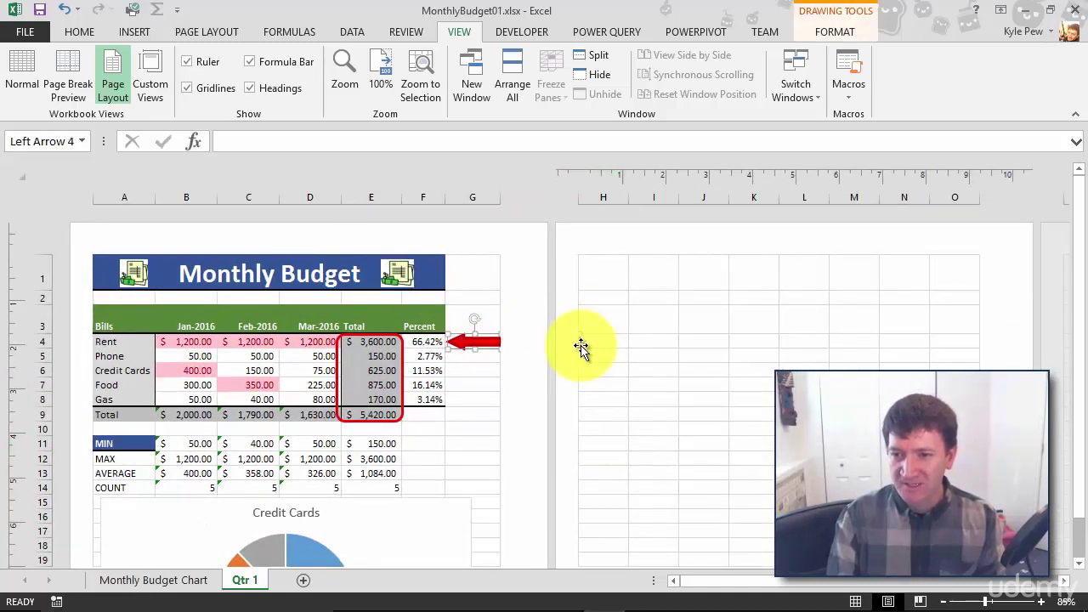
{"action": "left_click_drag", "start_coordinate": [581, 346], "coordinate": [495, 348]}
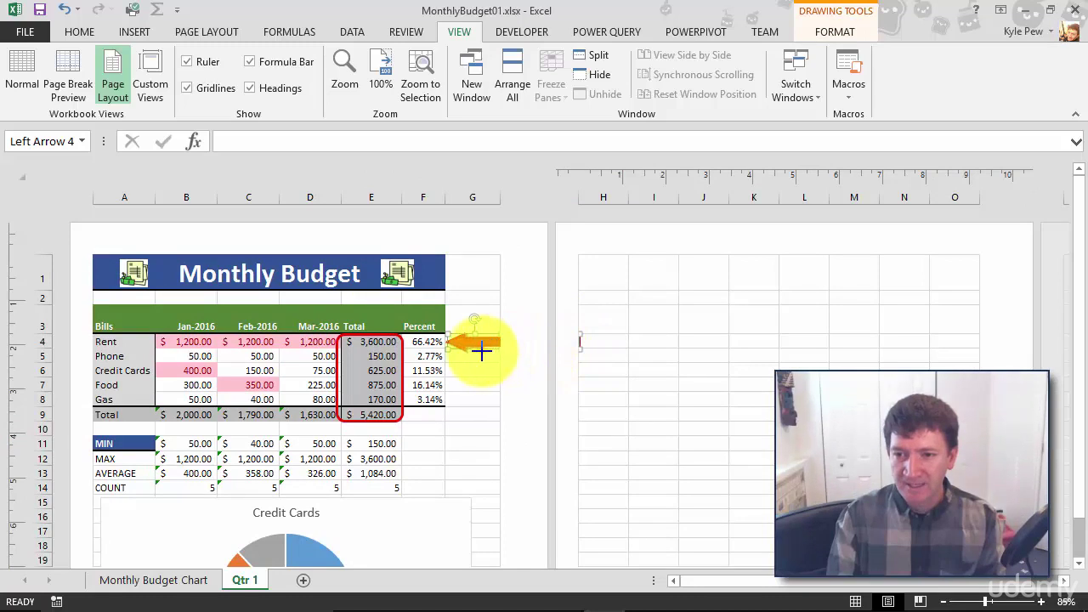
{"action": "left_click_drag", "start_coordinate": [498, 360], "coordinate": [496, 351]}
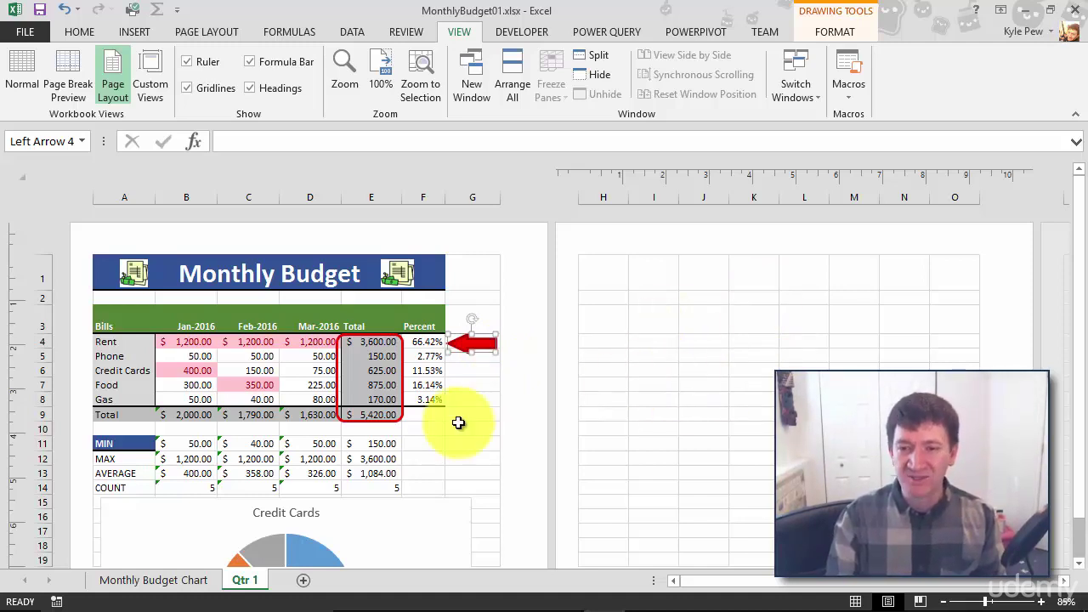
Move the Credit Cards pie chart down onto the second page so it starts at about row 23.
{"action": "scroll", "coordinate": [420, 445], "scroll_direction": "down", "scroll_amount": 5}
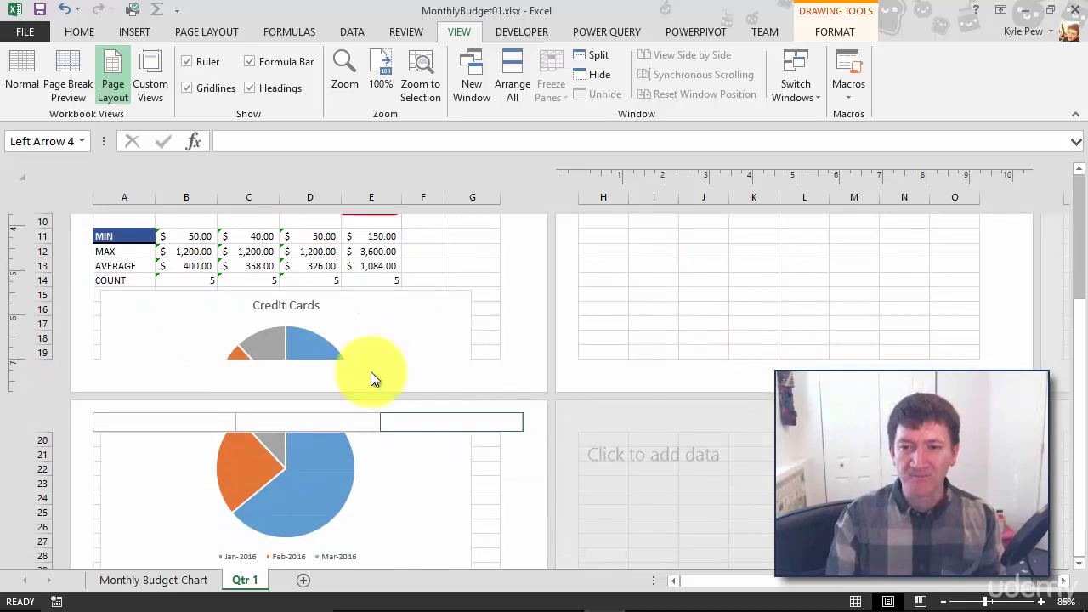
{"action": "left_click", "coordinate": [378, 309]}
{"action": "left_click_drag", "start_coordinate": [378, 309], "coordinate": [384, 490]}
{"action": "scroll", "coordinate": [387, 485], "scroll_direction": "down", "scroll_amount": 3}
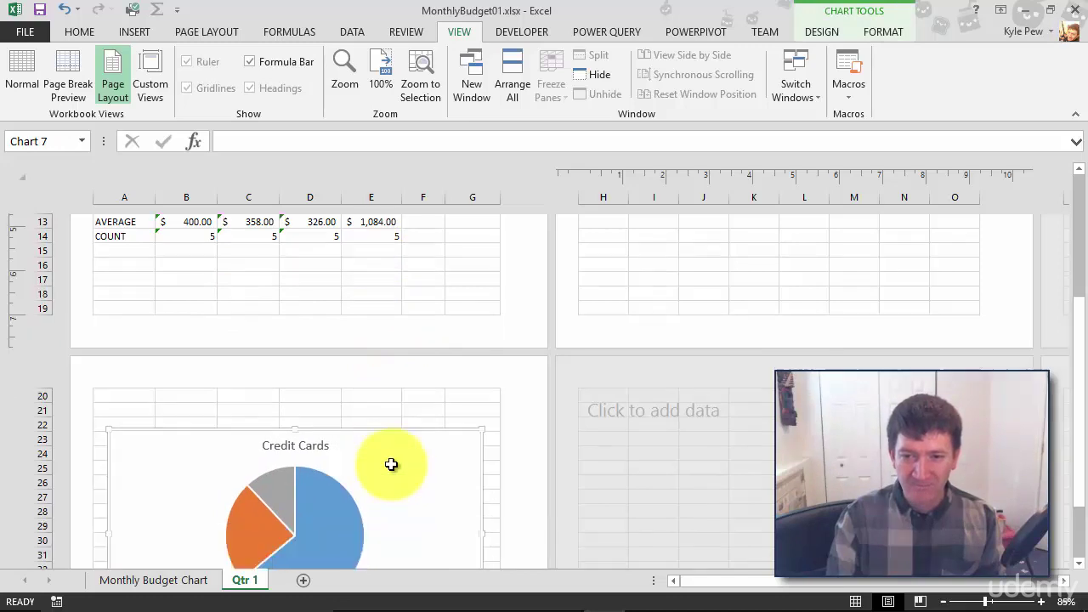
{"action": "scroll", "coordinate": [389, 466], "scroll_direction": "down", "scroll_amount": 2}
{"action": "scroll", "coordinate": [391, 421], "scroll_direction": "down", "scroll_amount": 1, "text": "ctrl"}
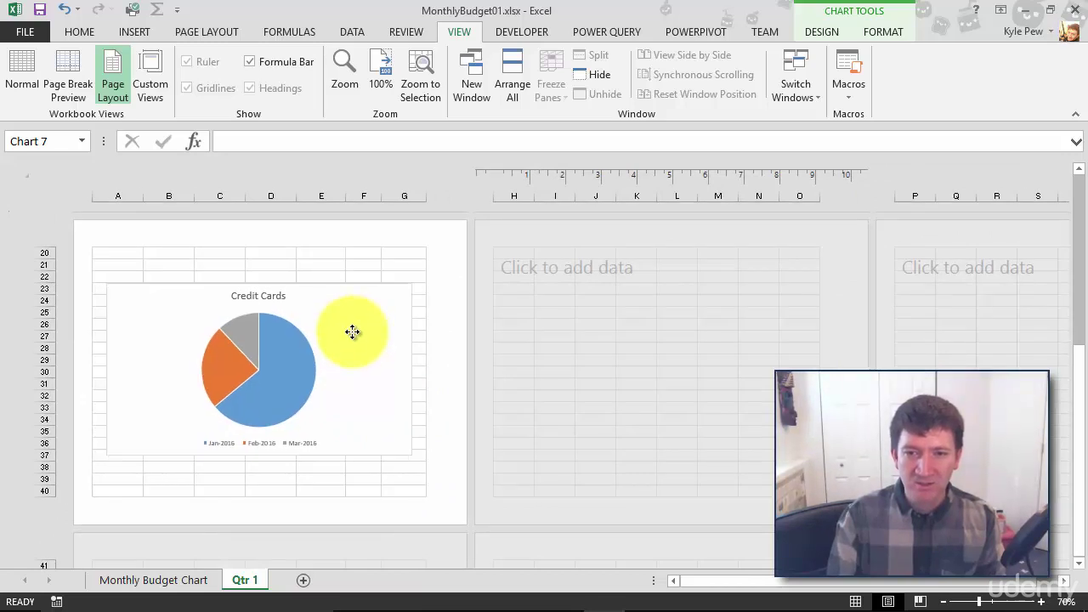
Preview the print output with the Credit Cards chart still selected, and return to the worksheet.
{"action": "scroll", "coordinate": [400, 412], "scroll_direction": "up", "scroll_amount": 2}
{"action": "scroll", "coordinate": [400, 413], "scroll_direction": "up", "scroll_amount": 8}
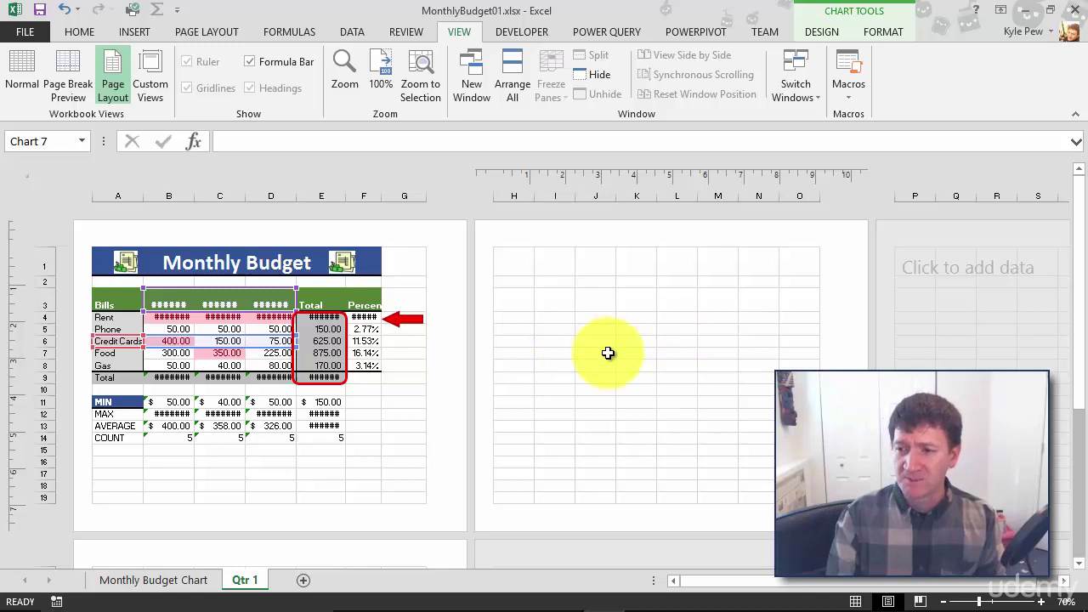
{"action": "left_click", "coordinate": [32, 30]}
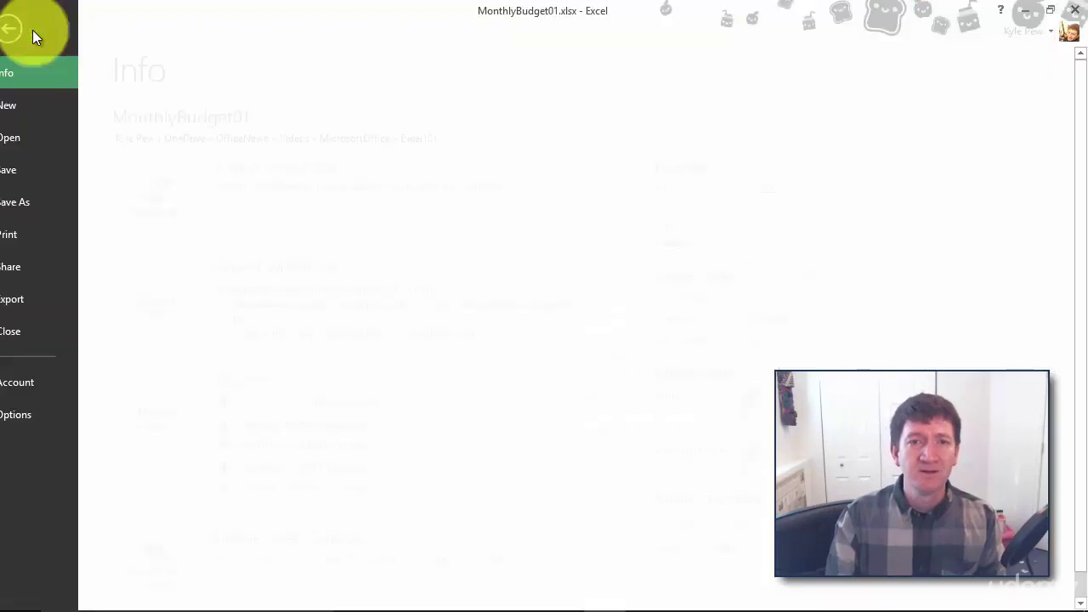
{"action": "left_click", "coordinate": [30, 233]}
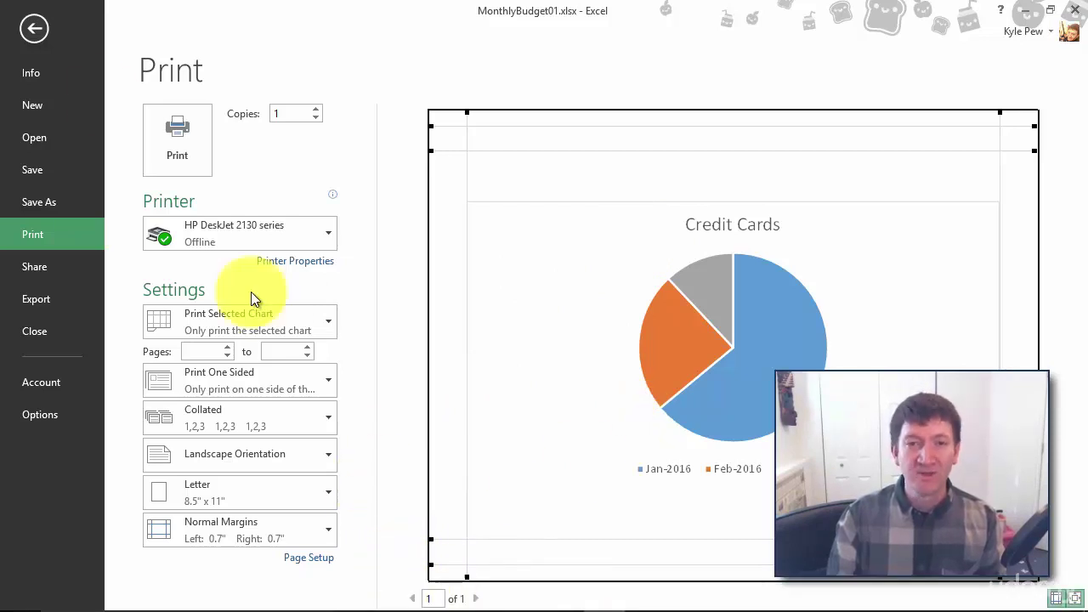
{"action": "left_click", "coordinate": [34, 30]}
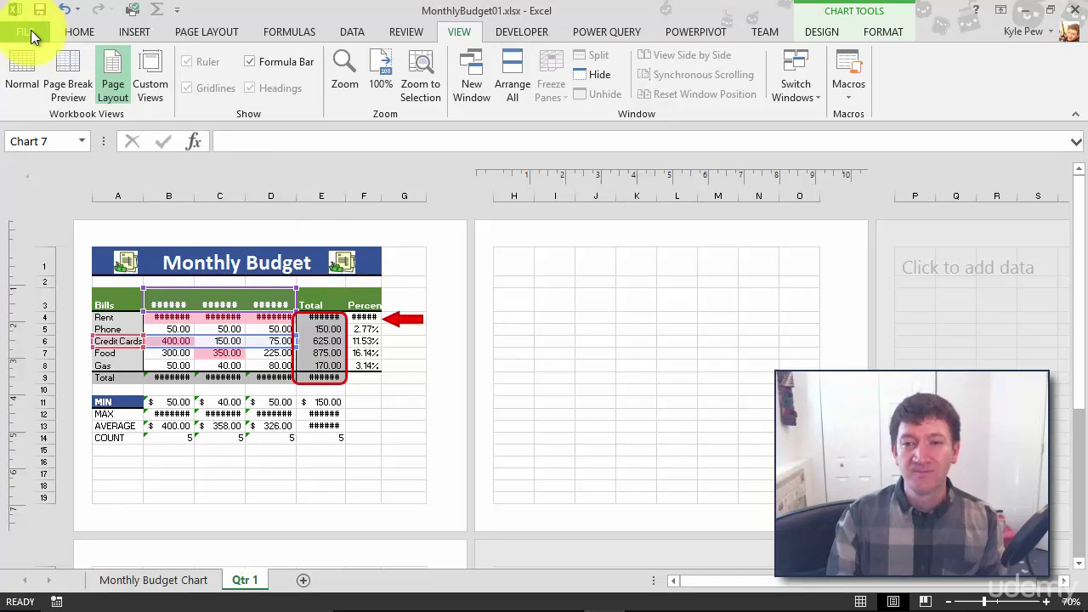
Deselect the chart by selecting cell G1, check each page of the full sheet in the print preview, and return to the worksheet.
{"action": "left_click", "coordinate": [413, 267]}
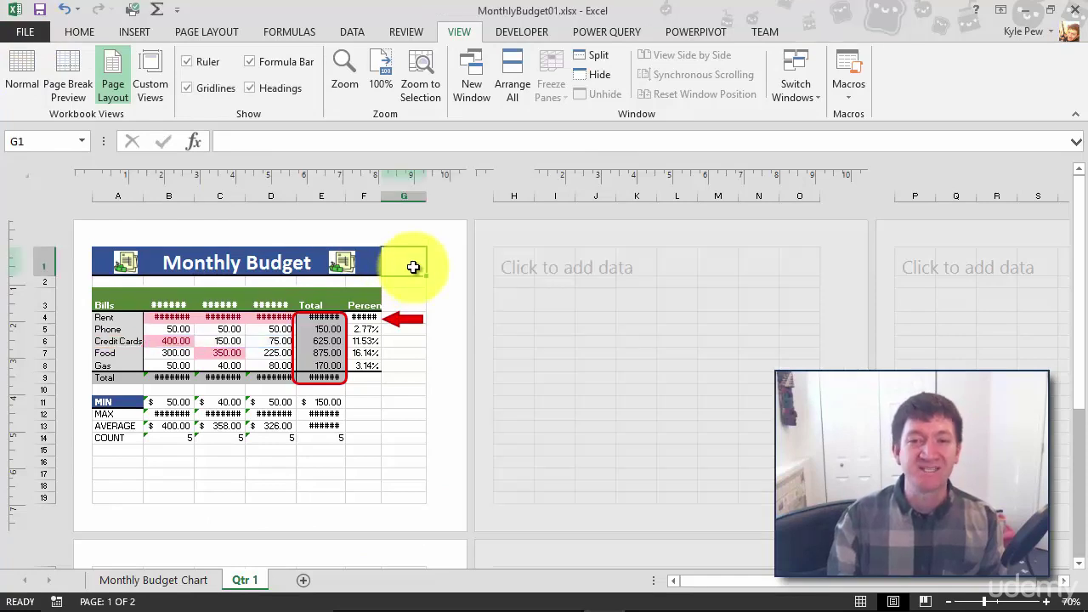
{"action": "left_click", "coordinate": [34, 30]}
{"action": "left_click", "coordinate": [34, 234]}
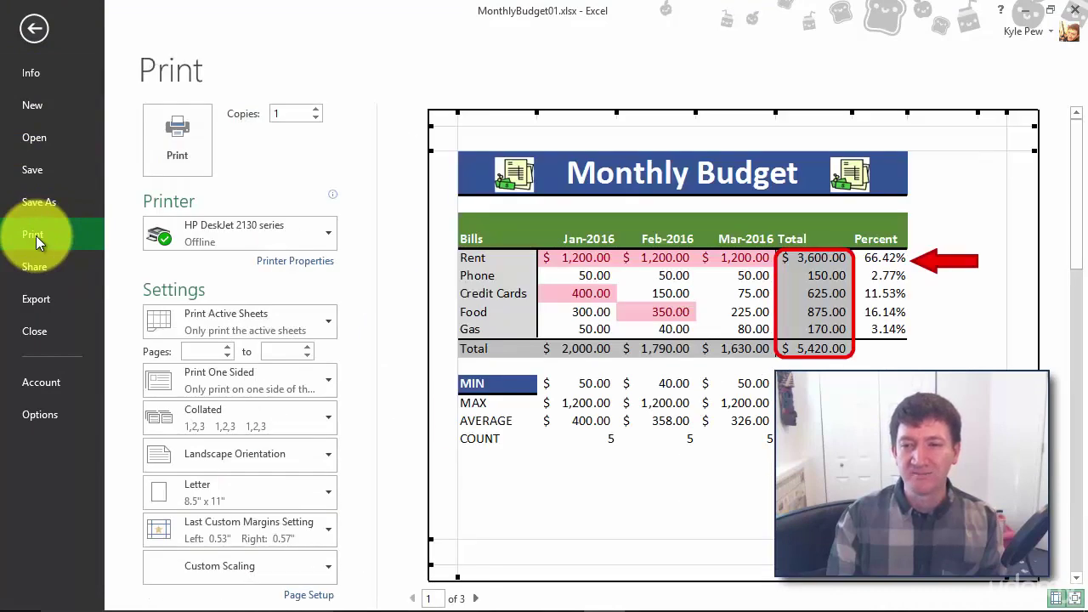
{"action": "left_click", "coordinate": [476, 598]}
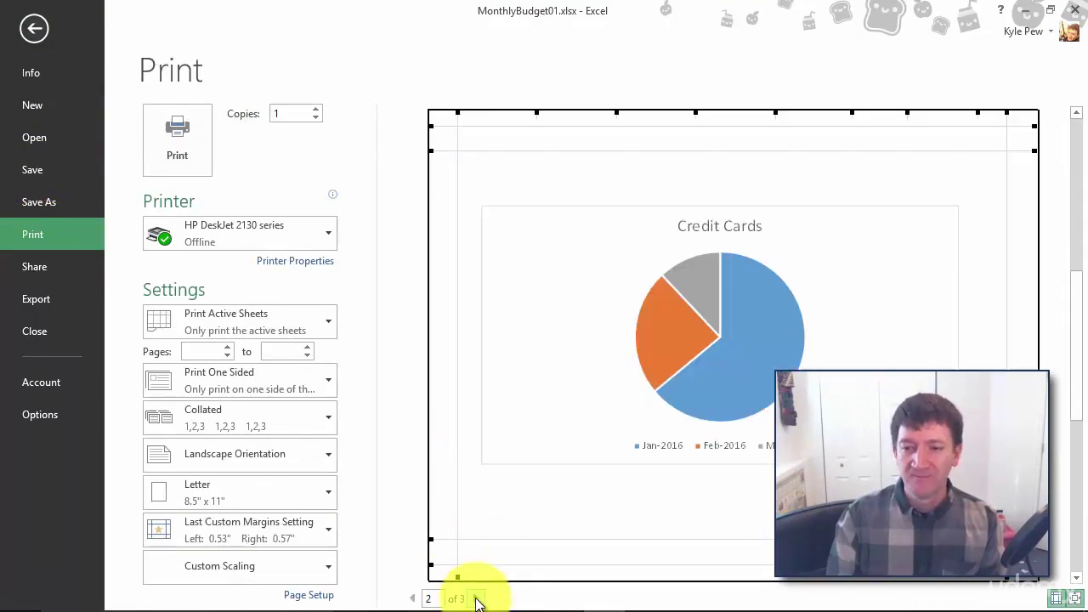
{"action": "left_click", "coordinate": [476, 598]}
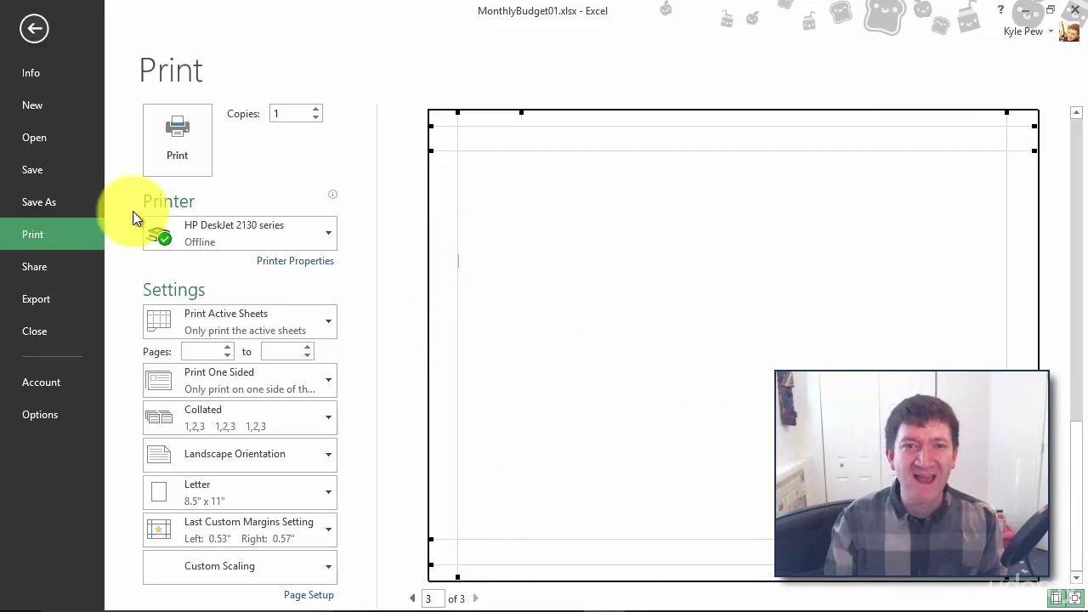
{"action": "left_click", "coordinate": [39, 31]}
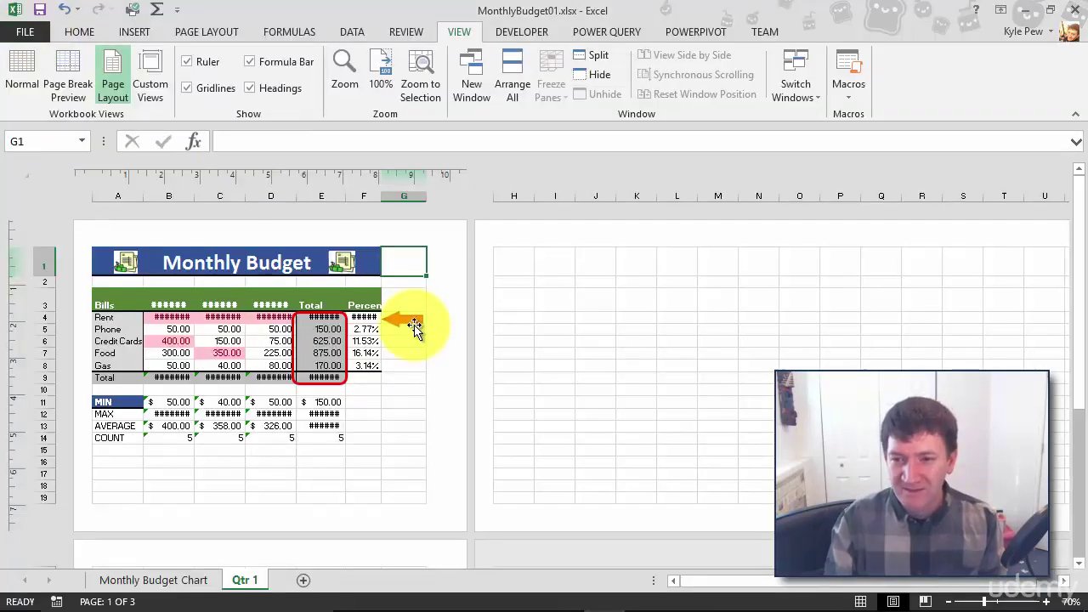
Shorten the red arrow slightly more to keep it inside the first page's edge, and return the sheet to Normal view.
{"action": "left_click", "coordinate": [416, 321]}
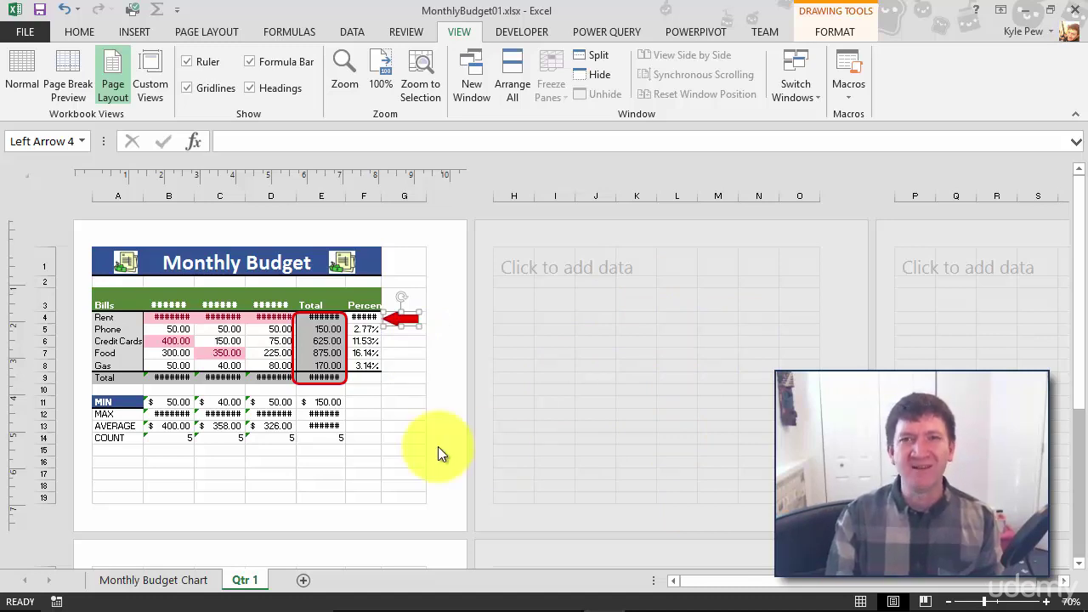
{"action": "scroll", "coordinate": [438, 451], "scroll_direction": "down", "scroll_amount": 4}
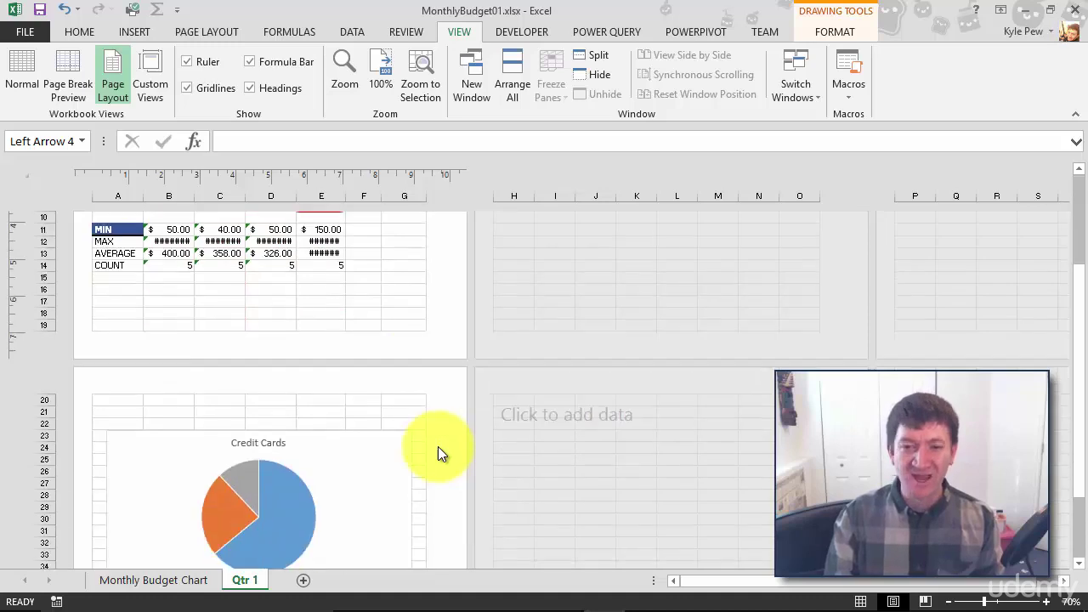
{"action": "scroll", "coordinate": [437, 446], "scroll_direction": "up", "scroll_amount": 4}
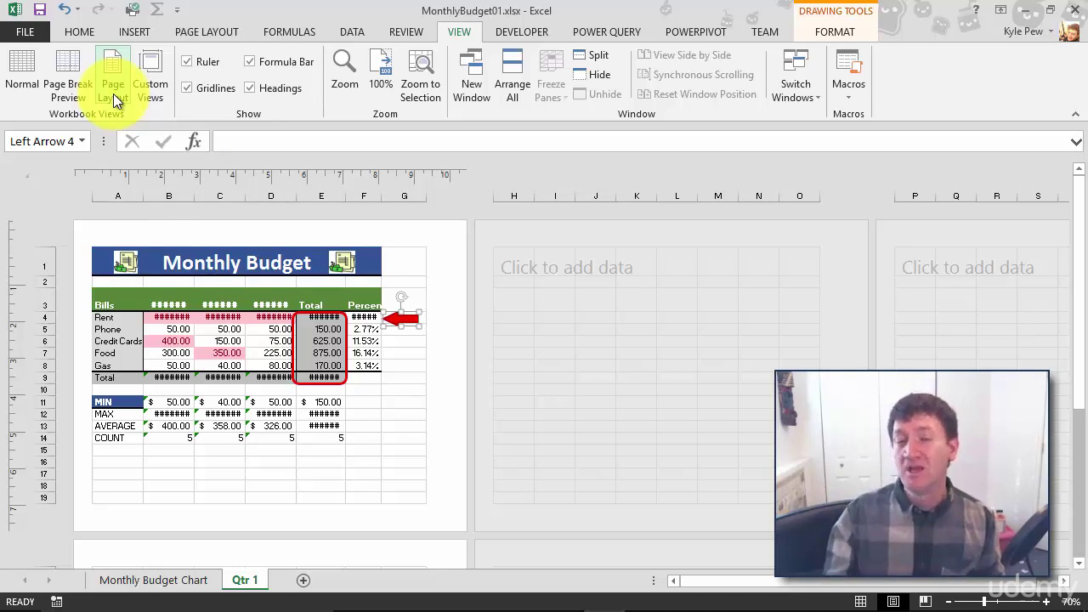
{"action": "left_click", "coordinate": [29, 65]}
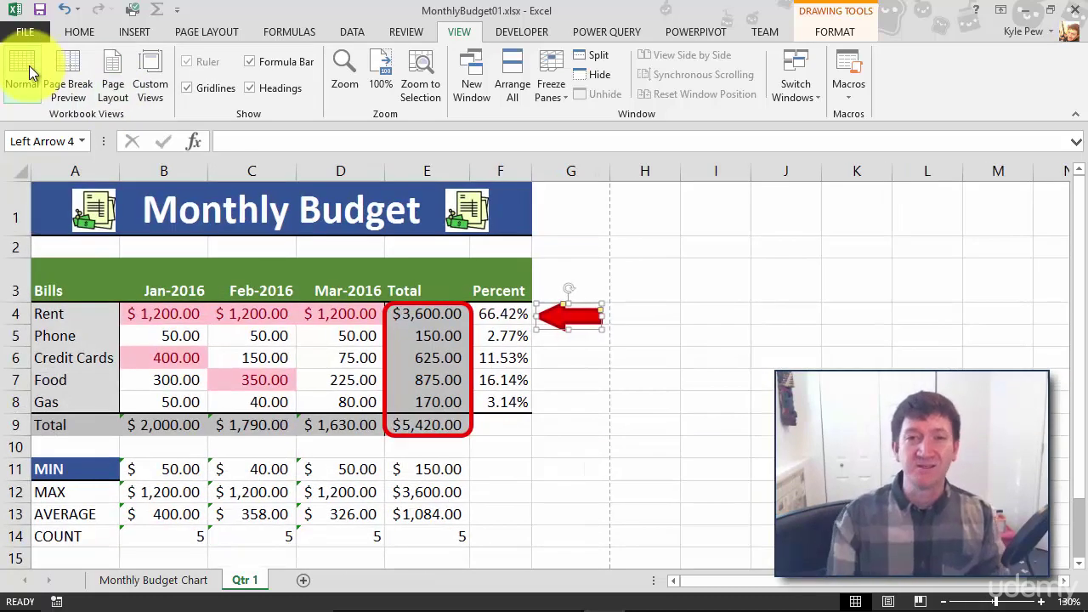